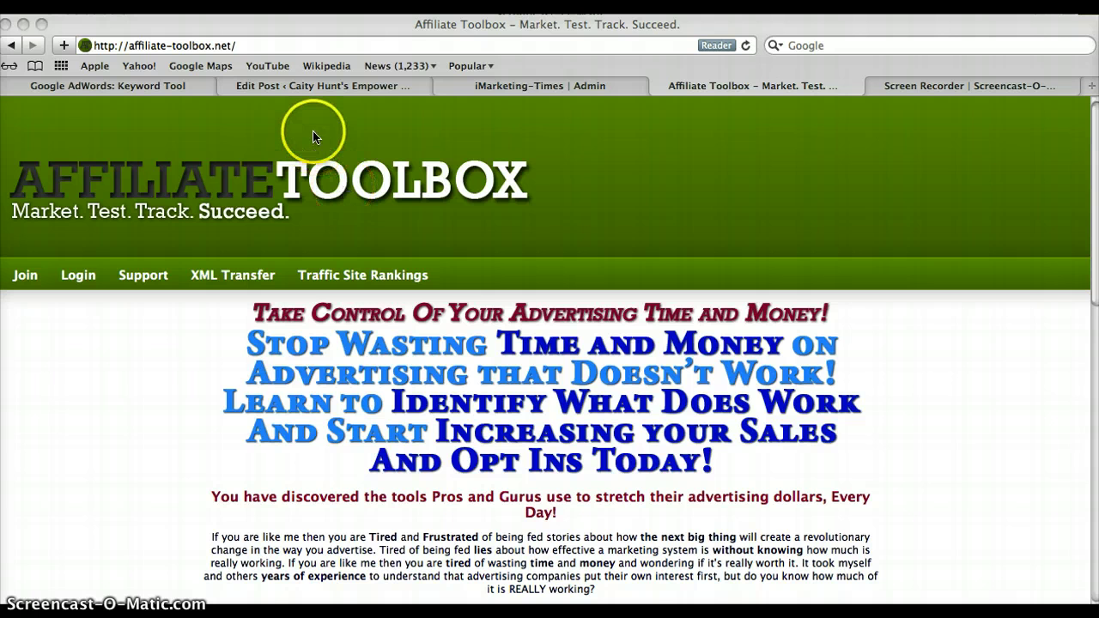
Start a new member registration, entering a first name and a last name.
click(240, 40)
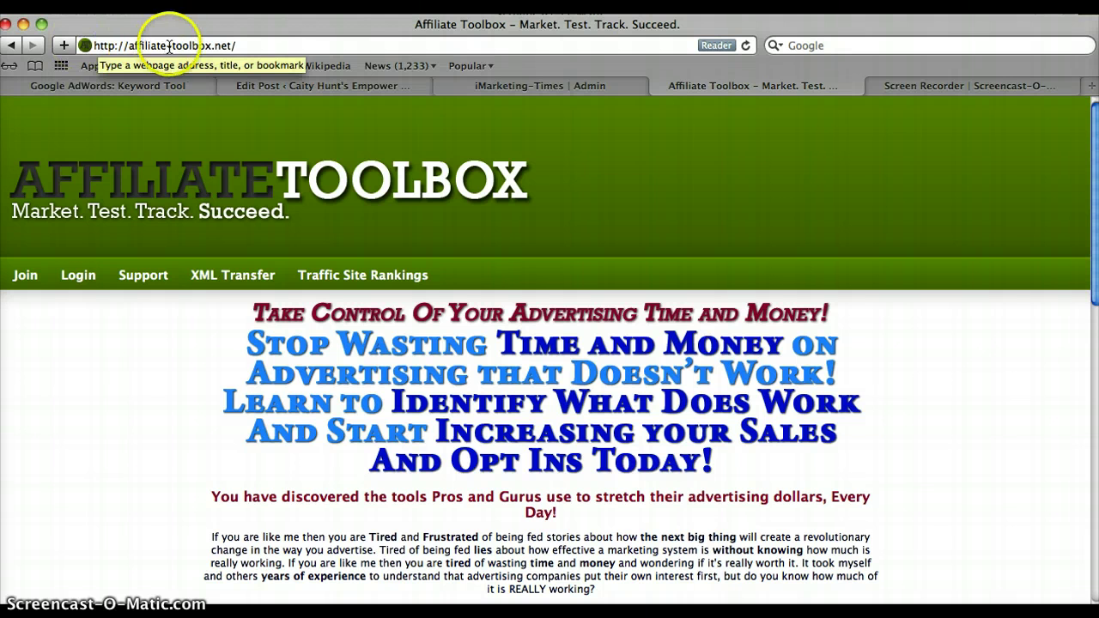
click(26, 275)
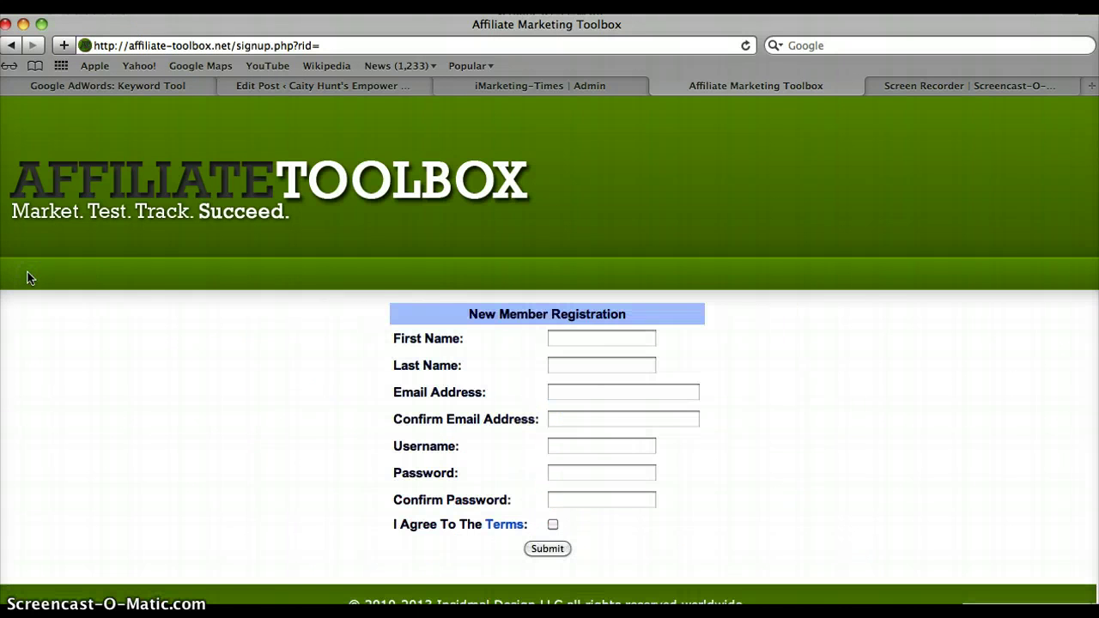
click(363, 329)
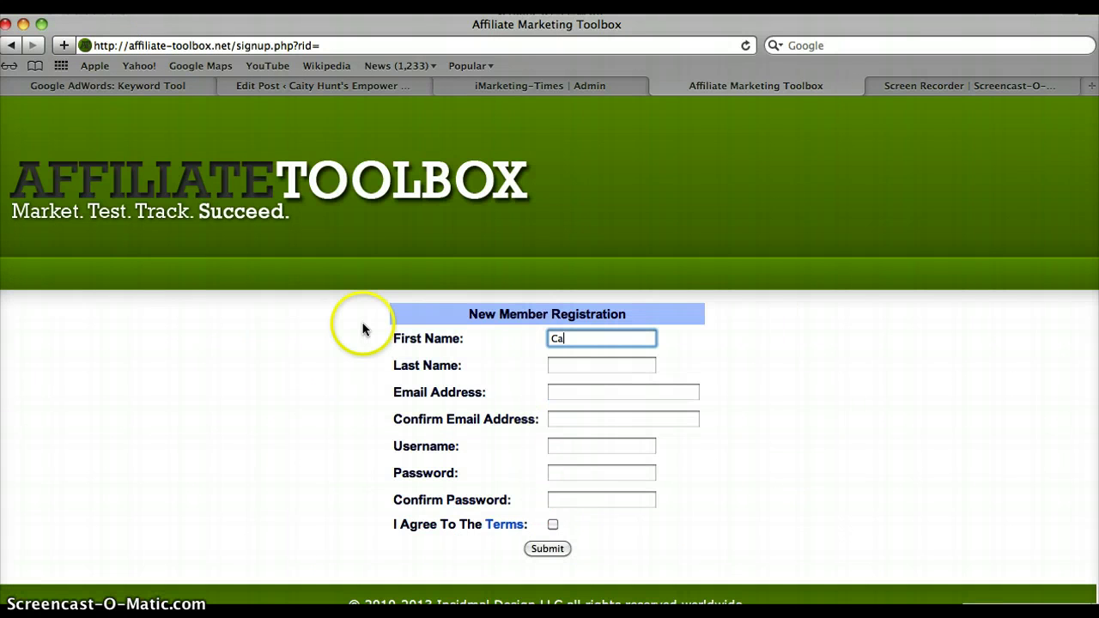
key(Tab)
key(Tab)
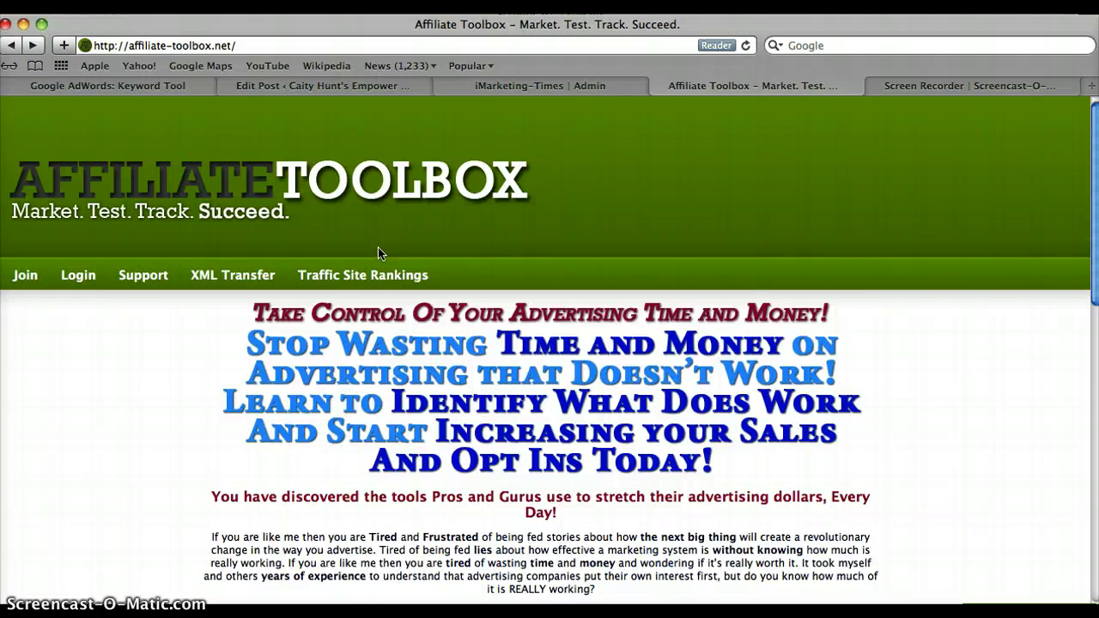
Log in to the members area with the account username and password.
click(79, 277)
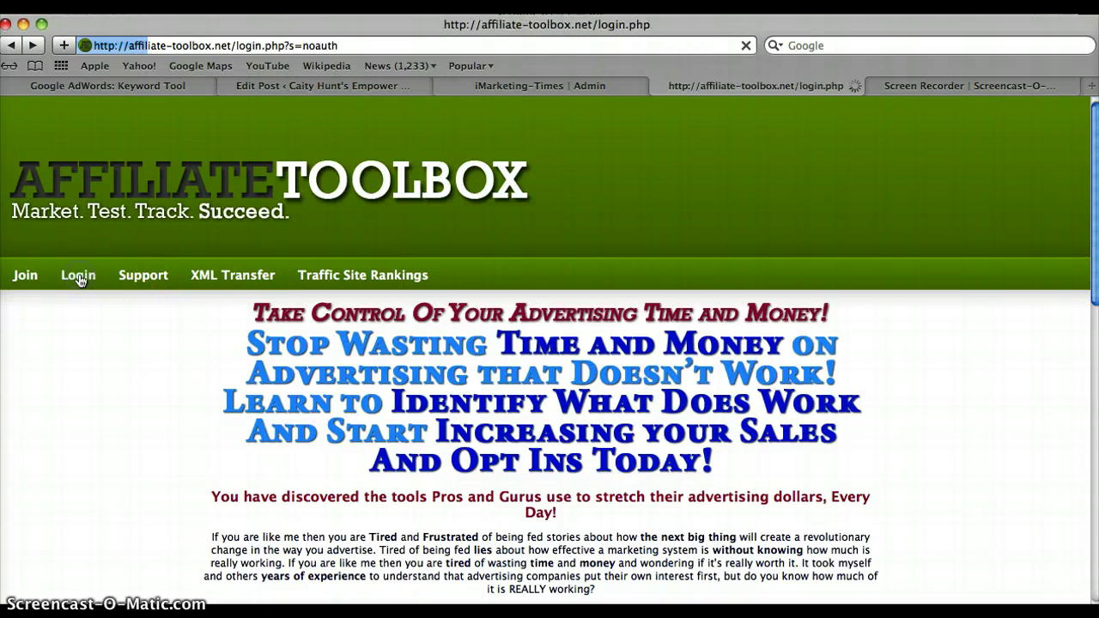
click(601, 348)
text(purecaity)
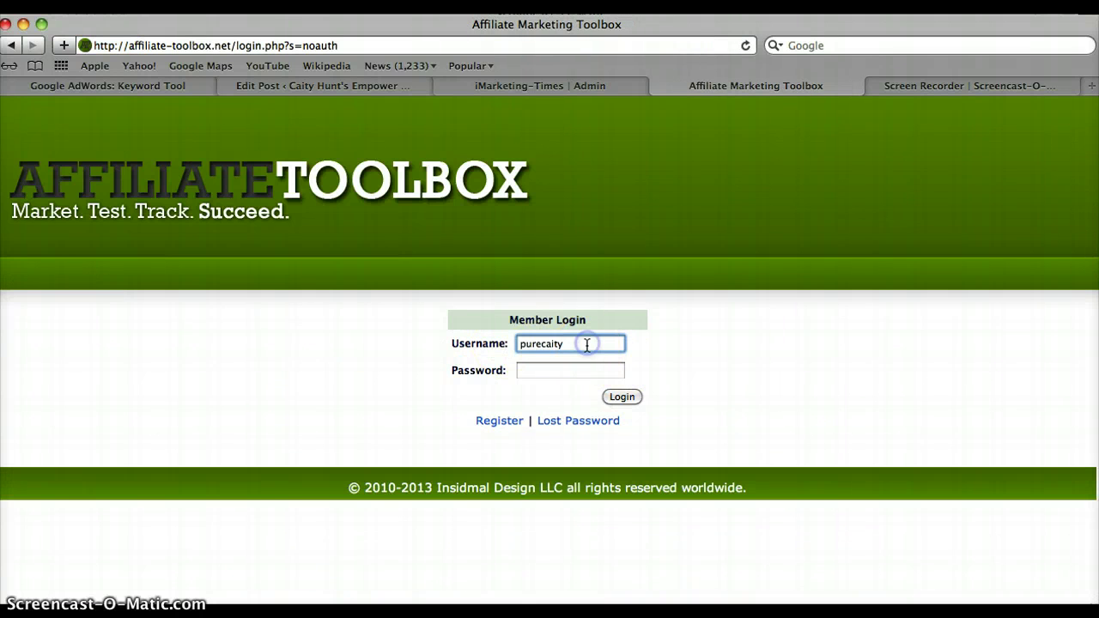
key(Tab)
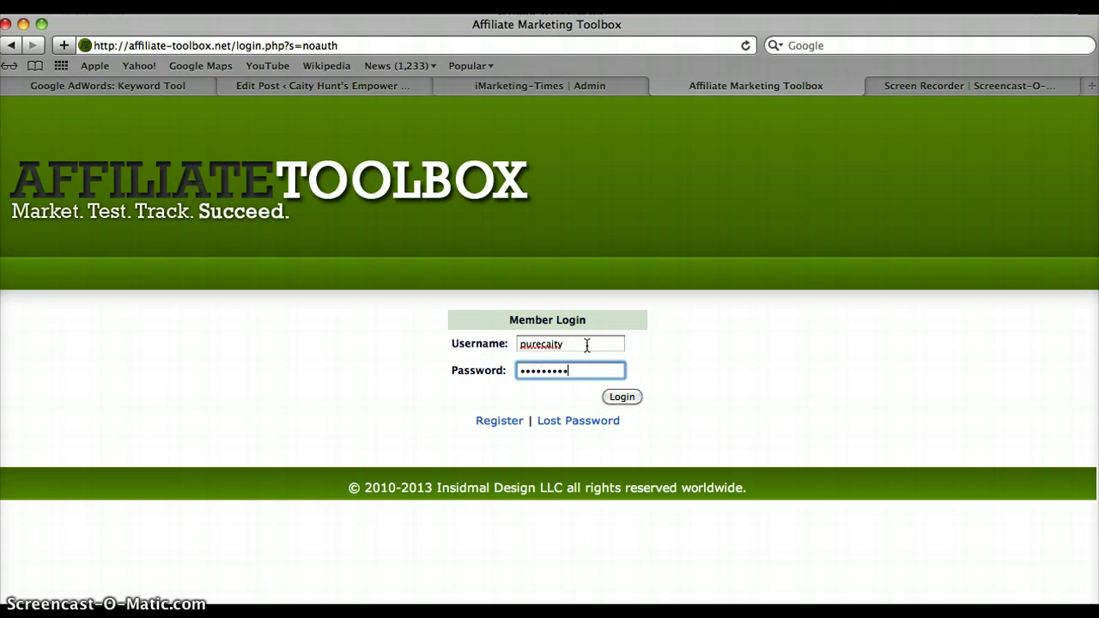
click(622, 397)
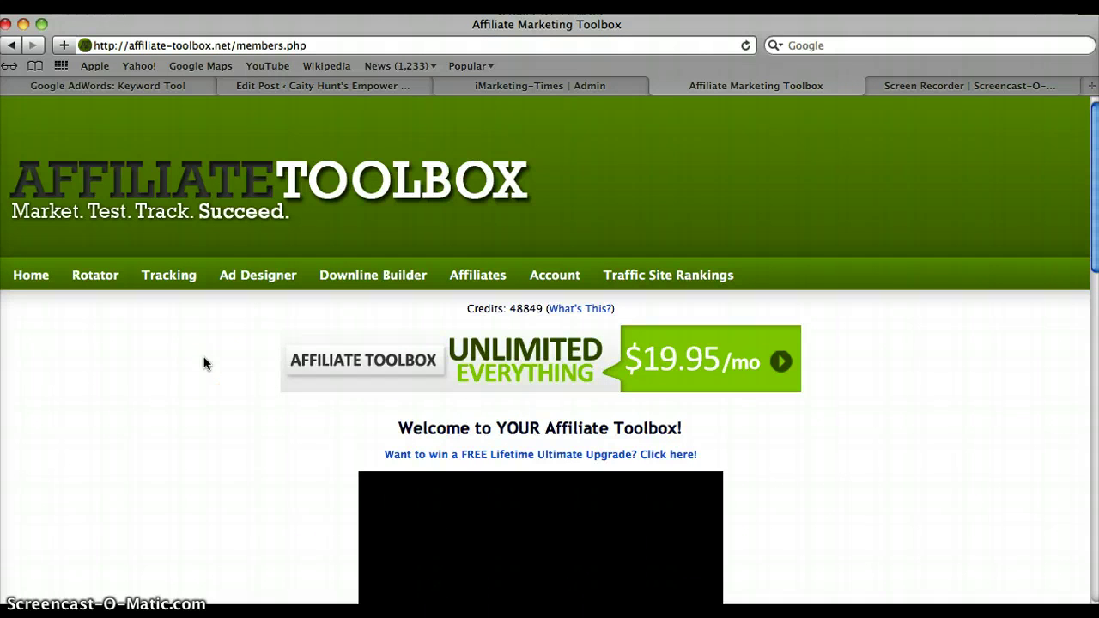
Open the My Sites page from the Tracking menu.
click(206, 331)
click(169, 276)
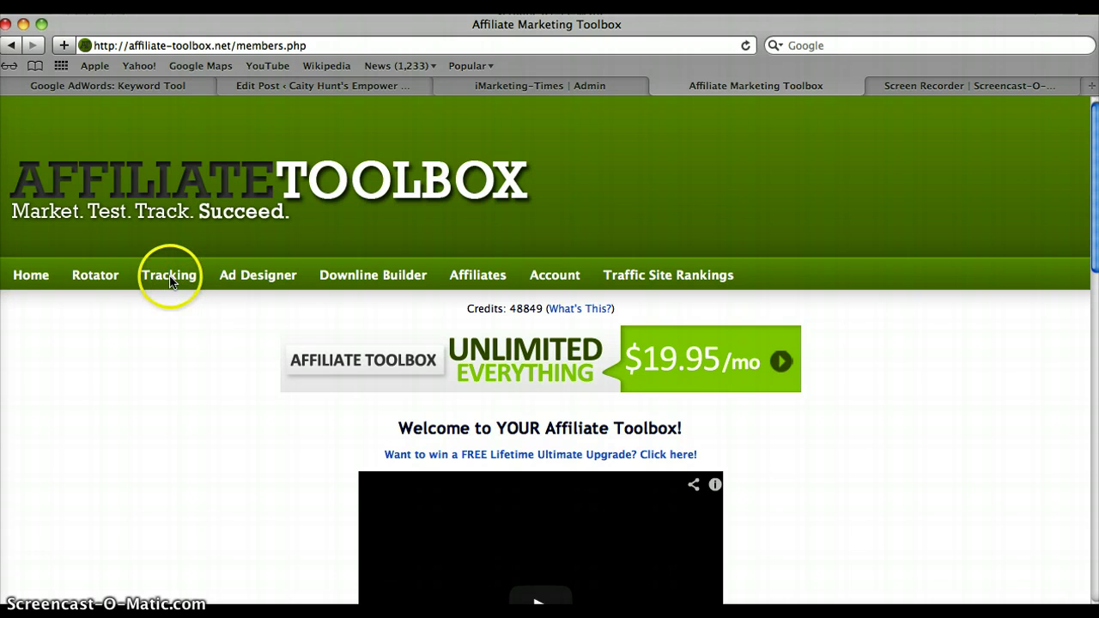
click(171, 276)
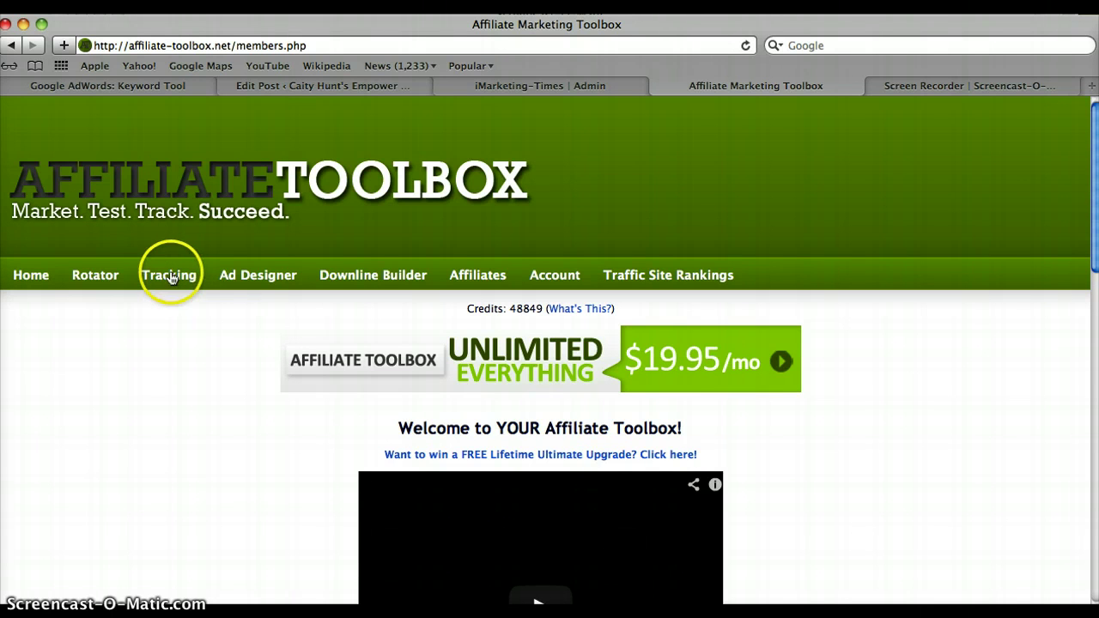
click(172, 277)
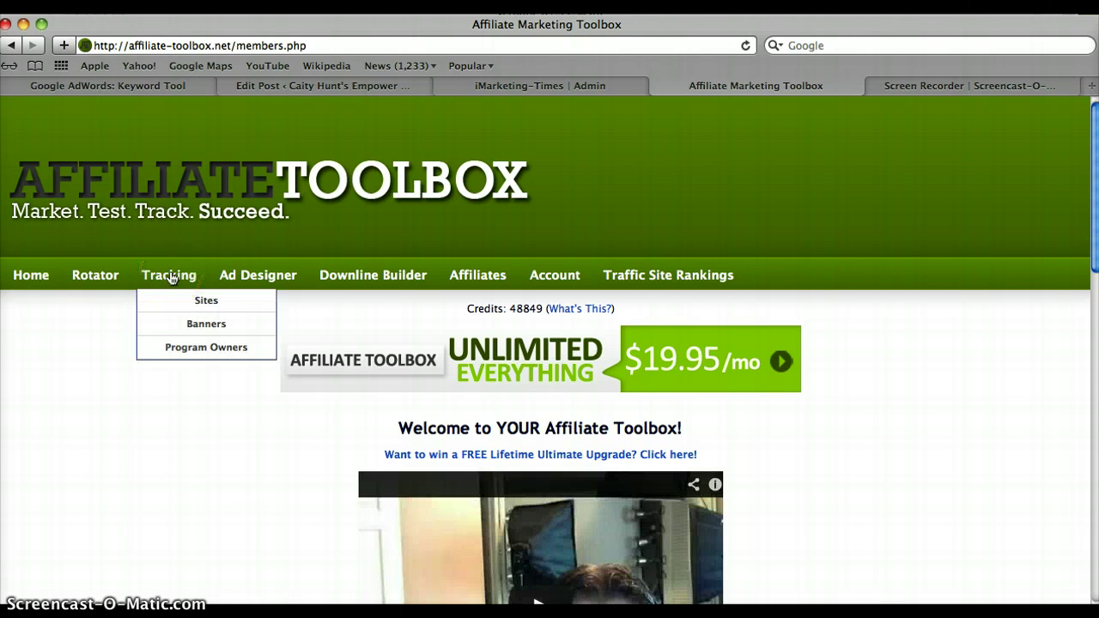
click(173, 279)
click(204, 302)
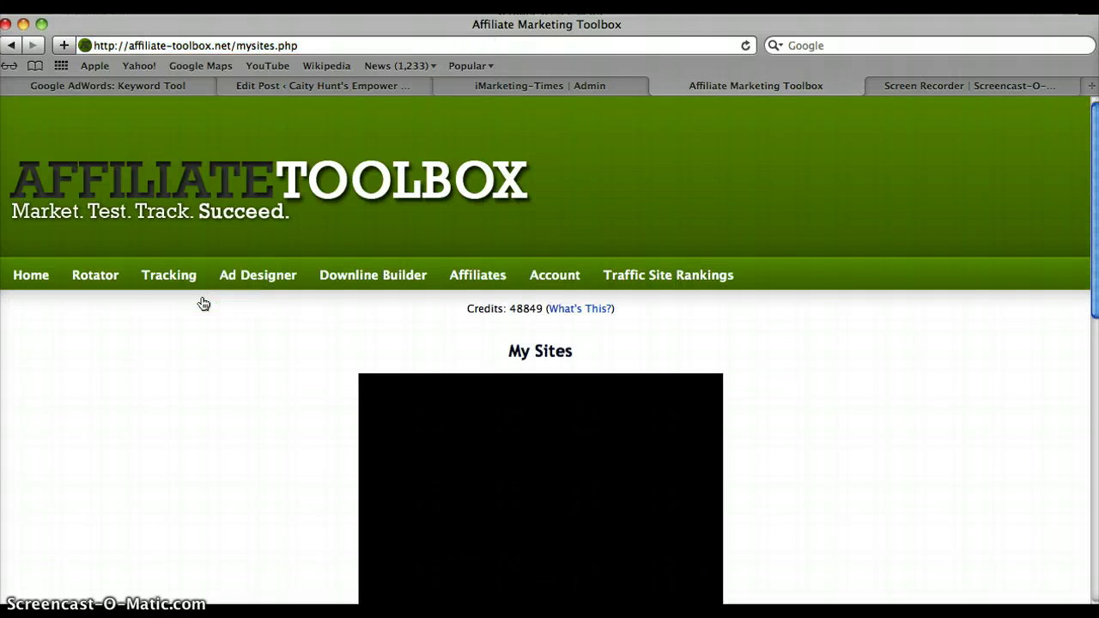
Scroll to the tracked sites table, then select the Add Tracking URL form's Name and Site fields.
scroll(1082, 171, down, 5)
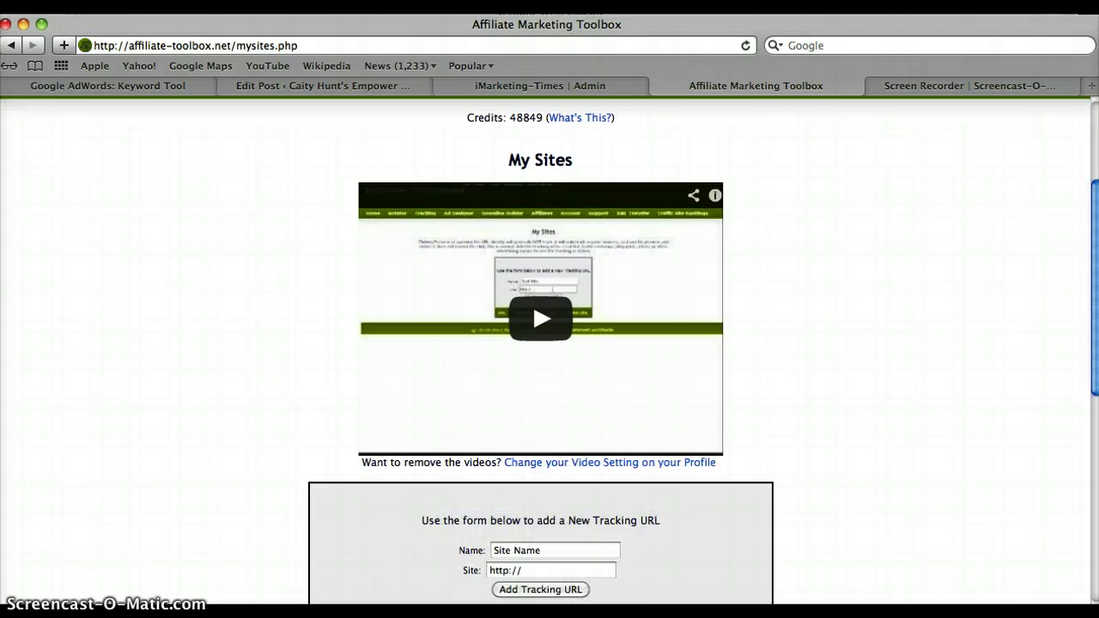
scroll(541, 343, down, 6)
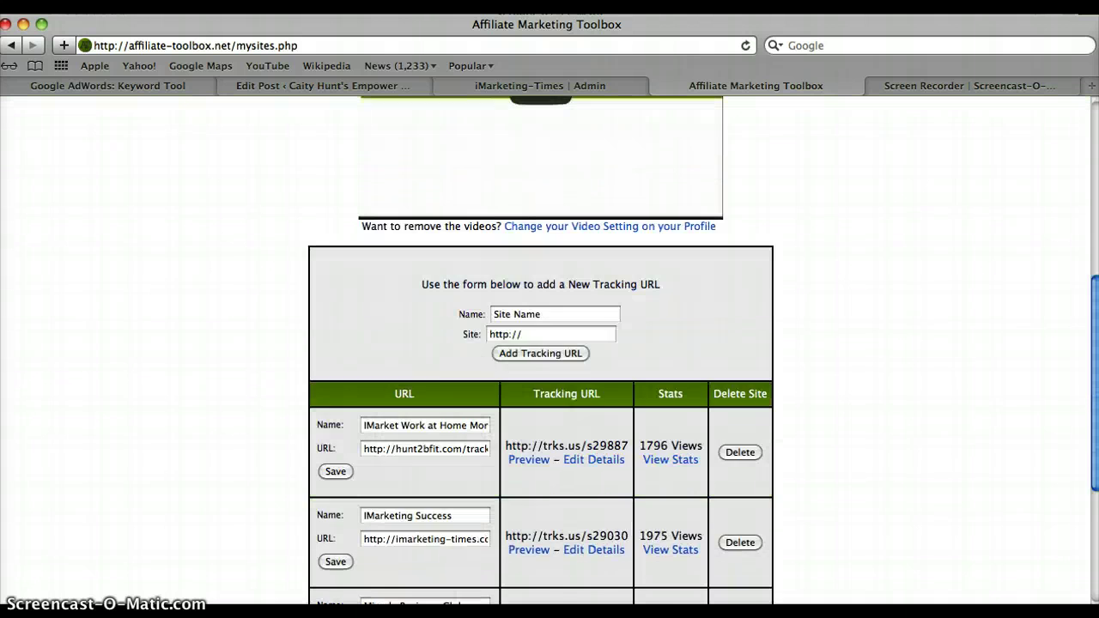
scroll(541, 343, down, 5)
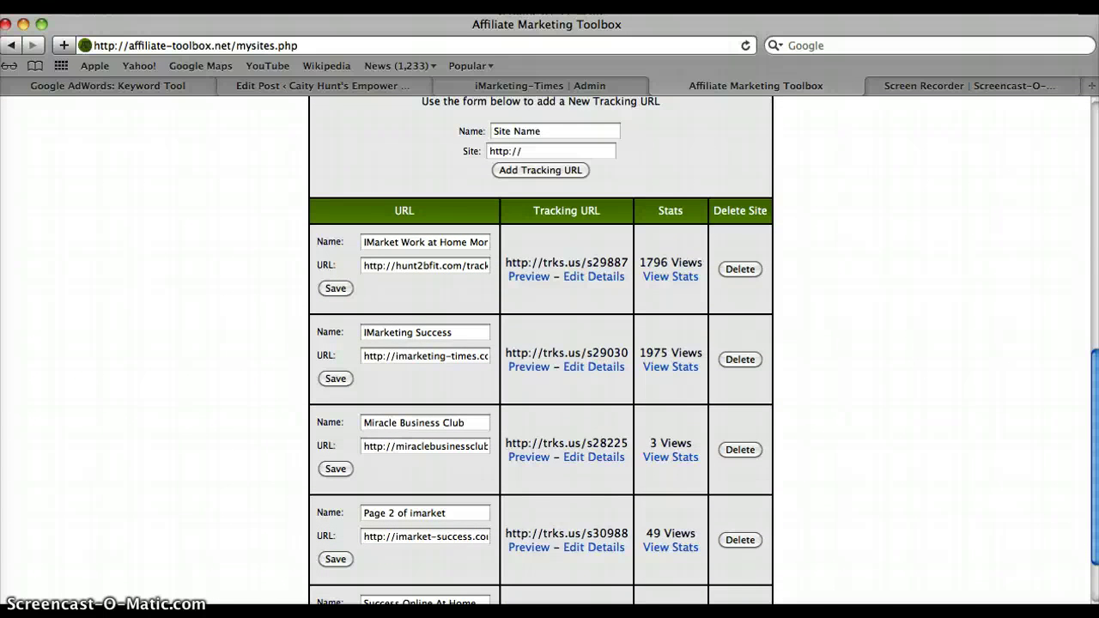
scroll(541, 343, down, 1)
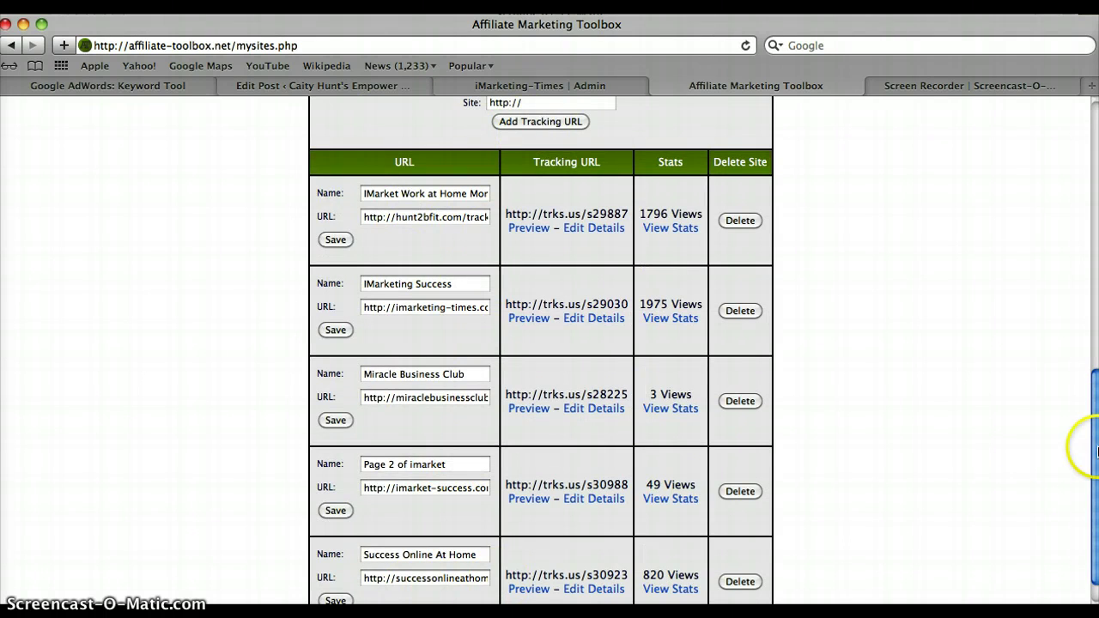
drag(1095, 445, 1094, 338)
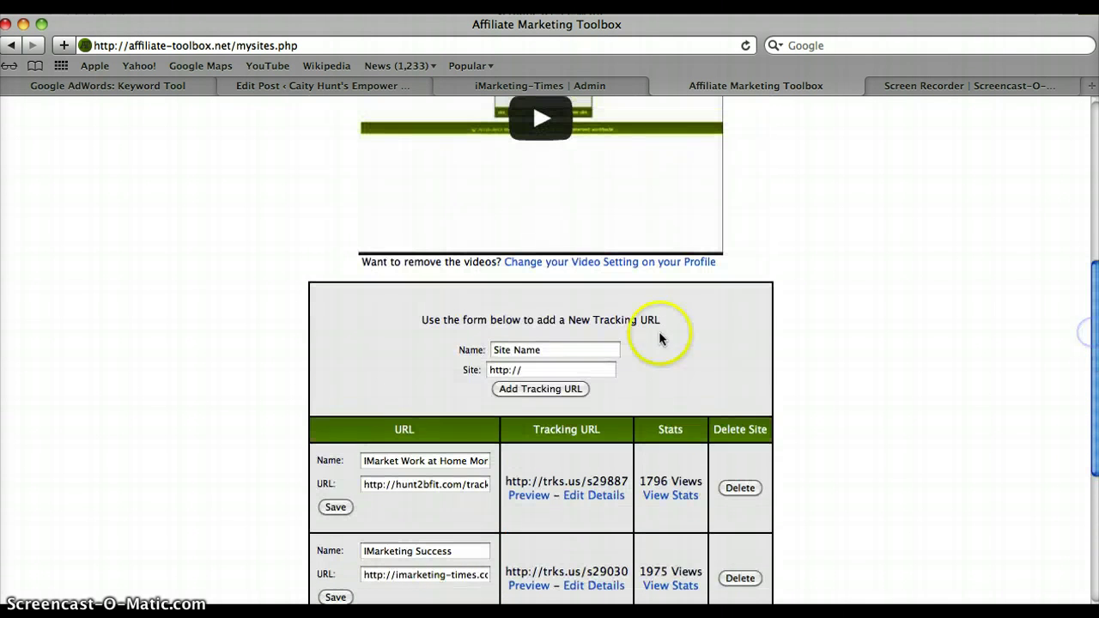
click(574, 350)
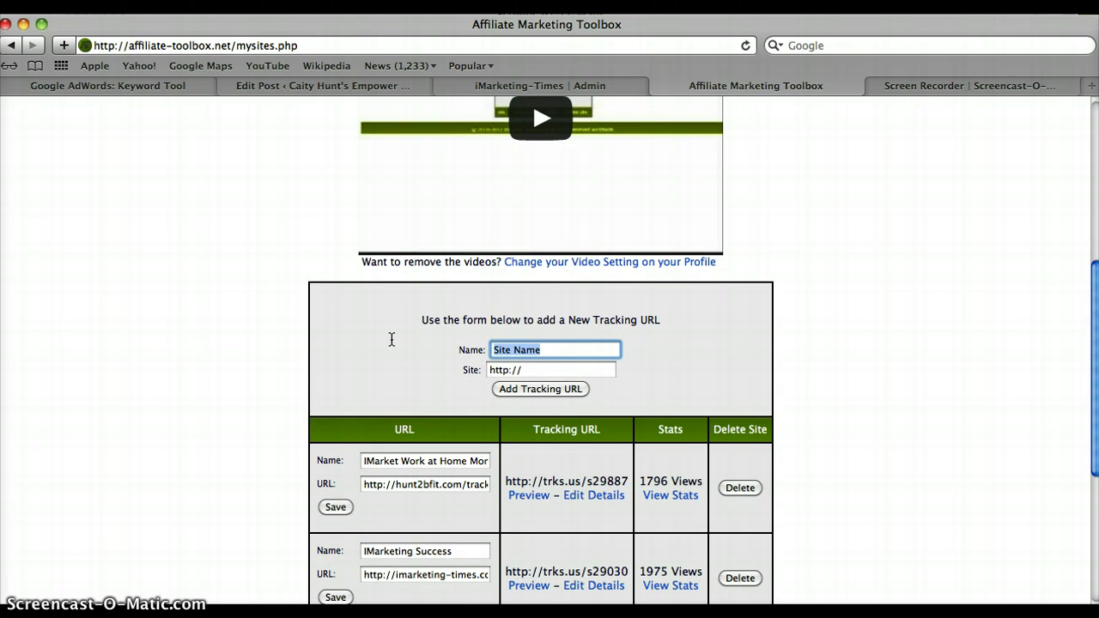
click(579, 371)
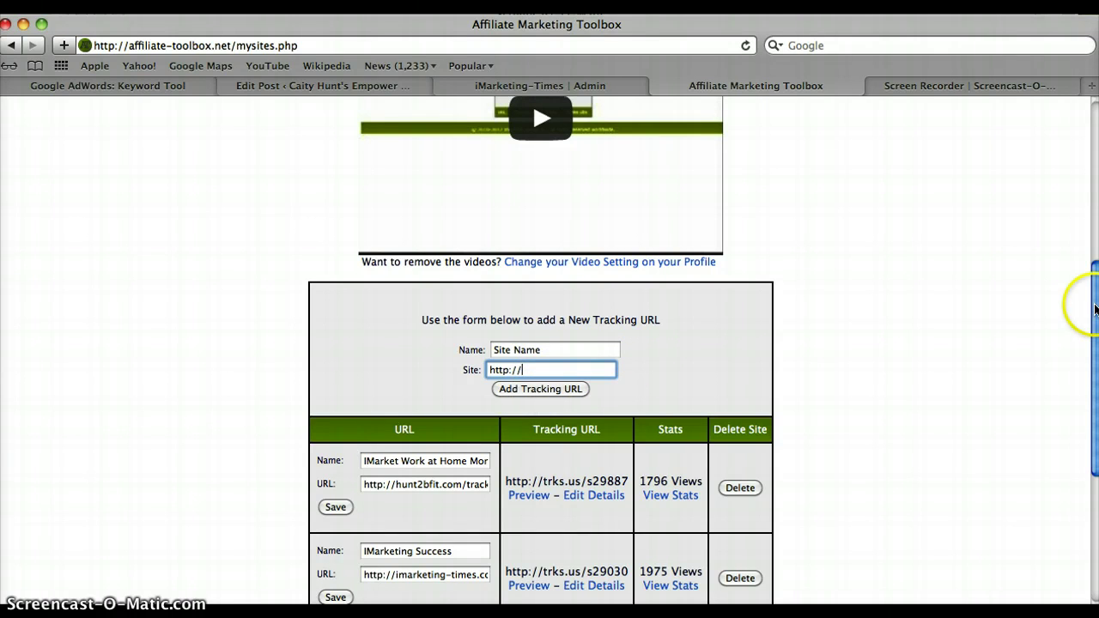
scroll(1084, 344, down, 3)
scroll(541, 343, down, 3)
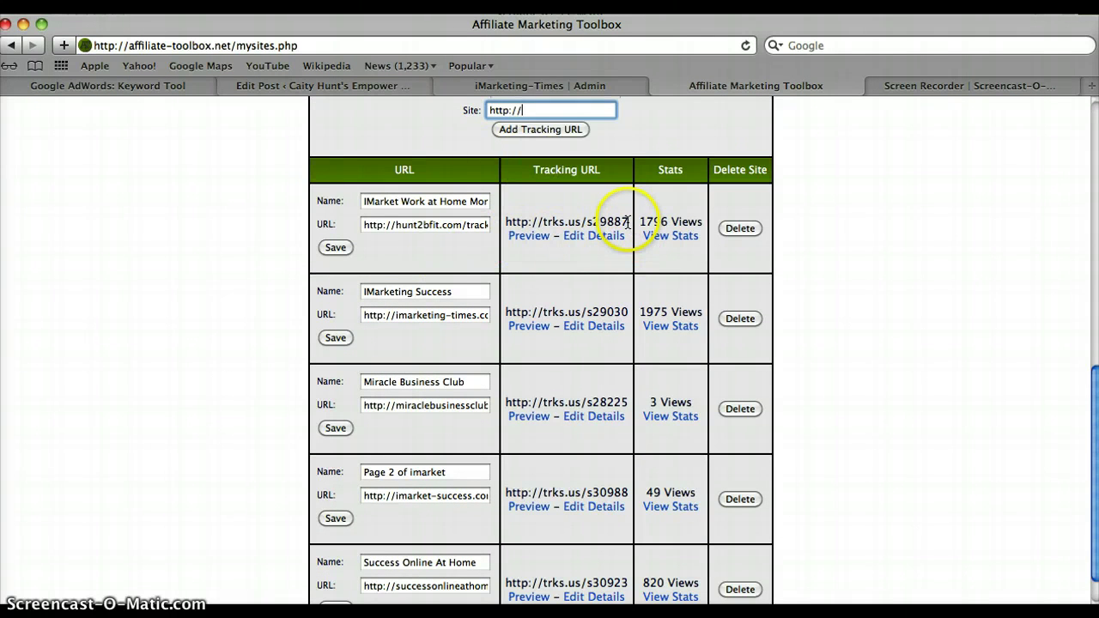
drag(628, 222, 505, 221)
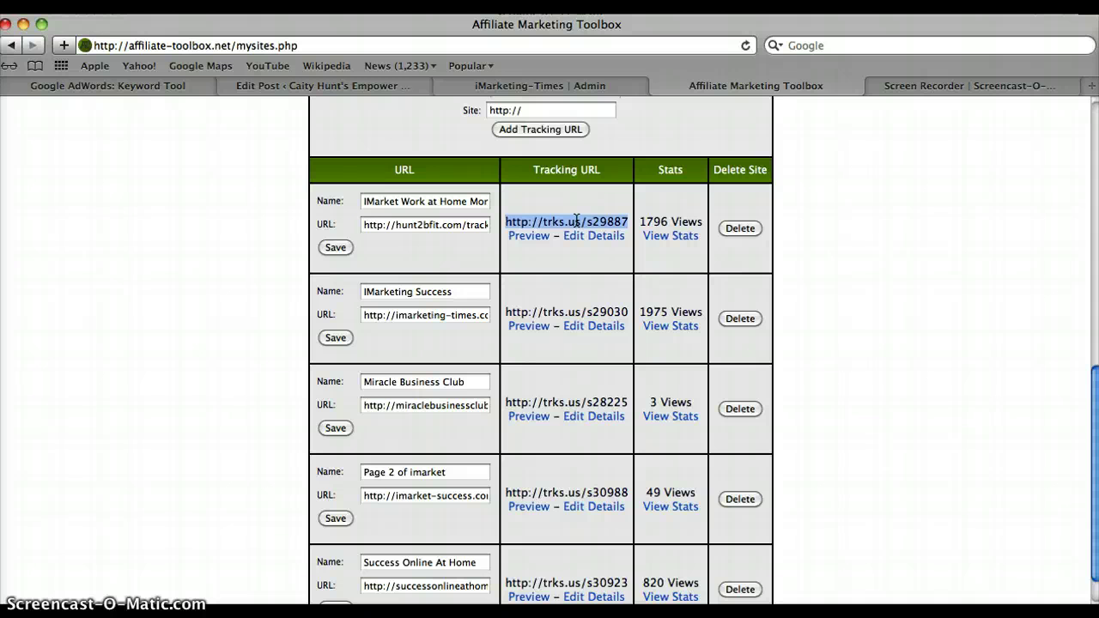
click(578, 221)
click(578, 222)
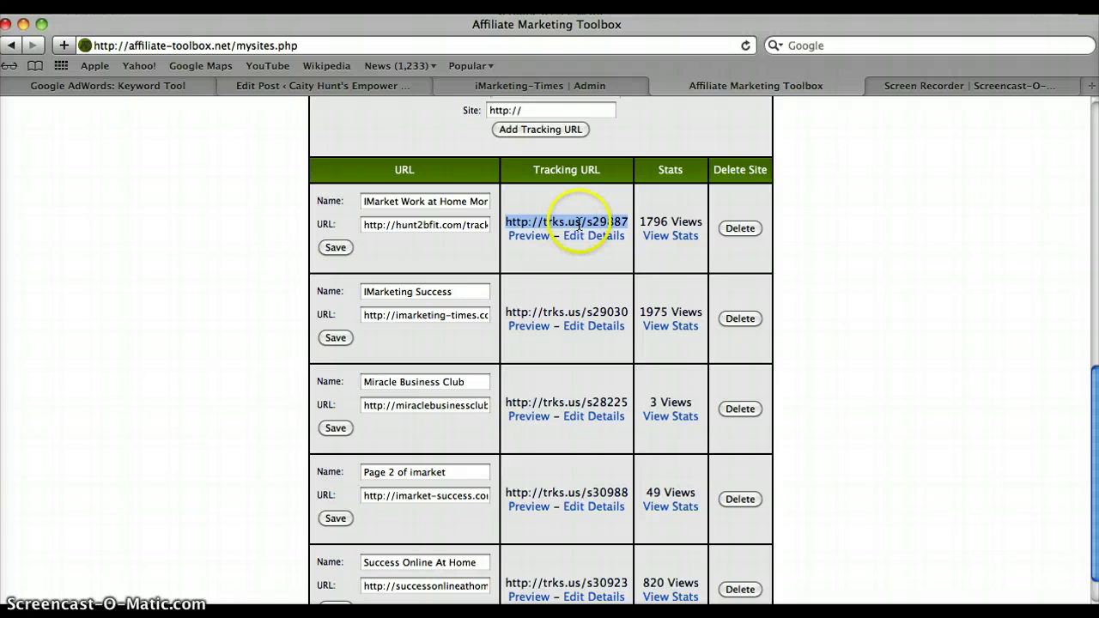
scroll(1097, 404, down, 3)
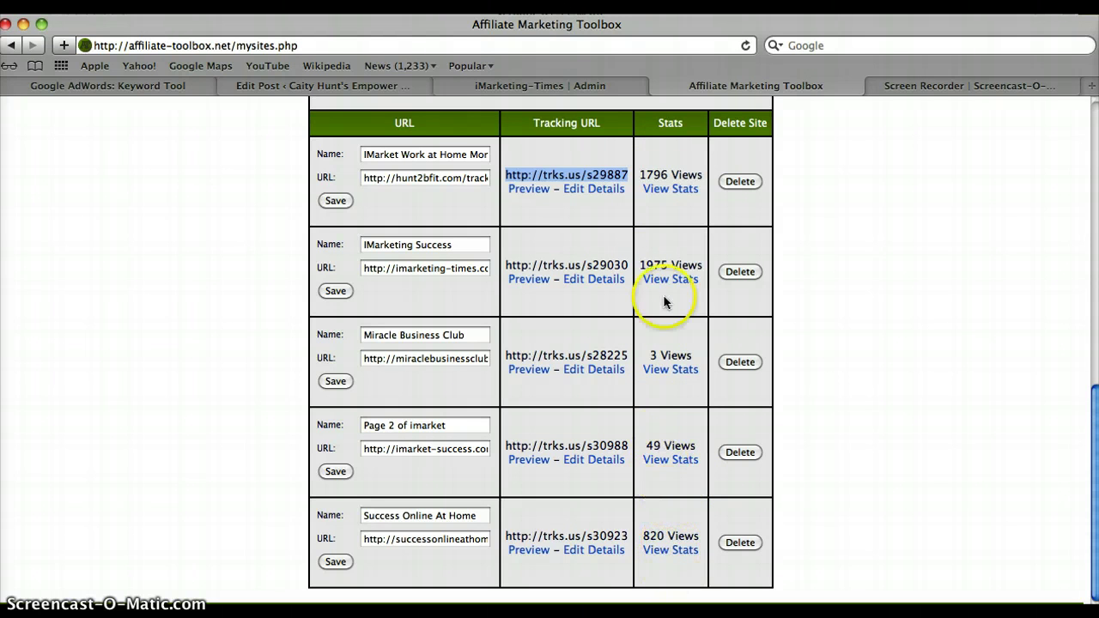
click(973, 254)
drag(1095, 410, 1078, 158)
mouse_move(167, 190)
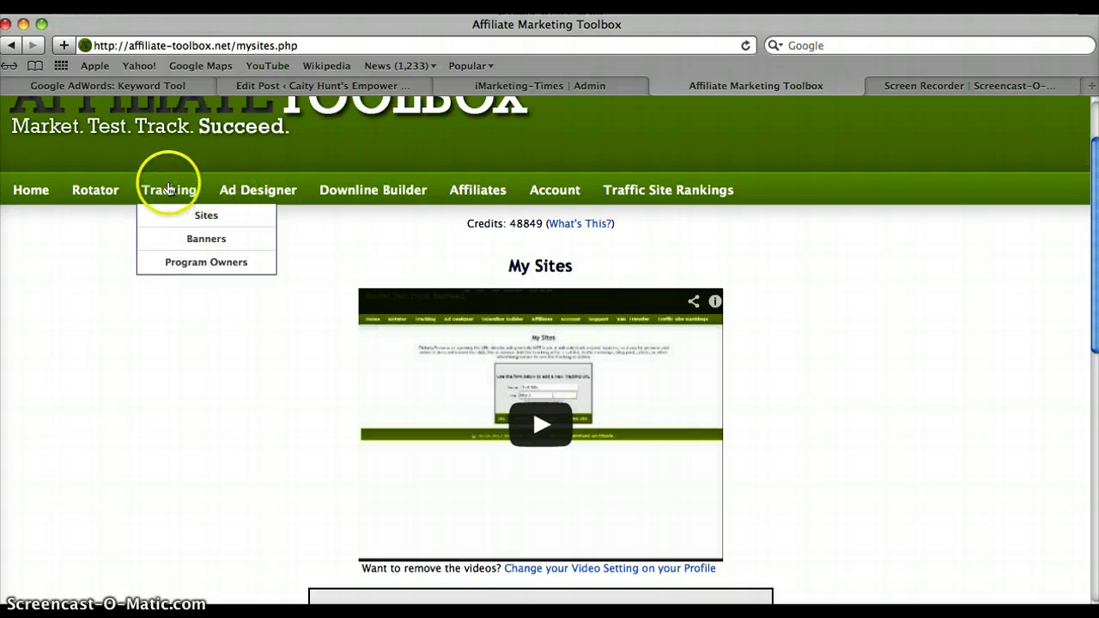
mouse_move(89, 188)
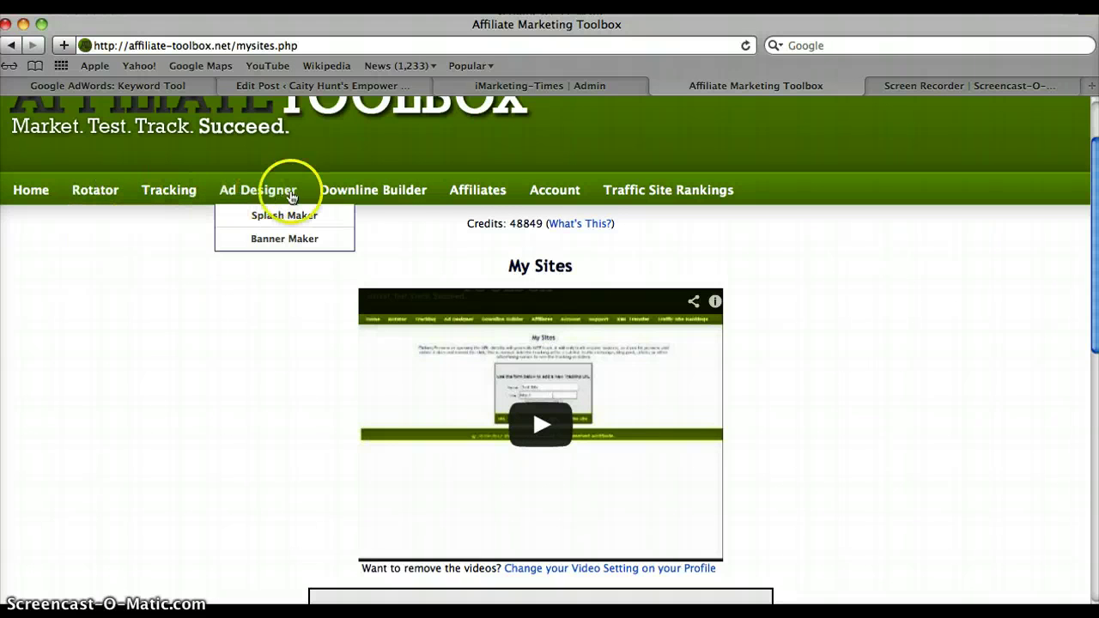
mouse_move(589, 215)
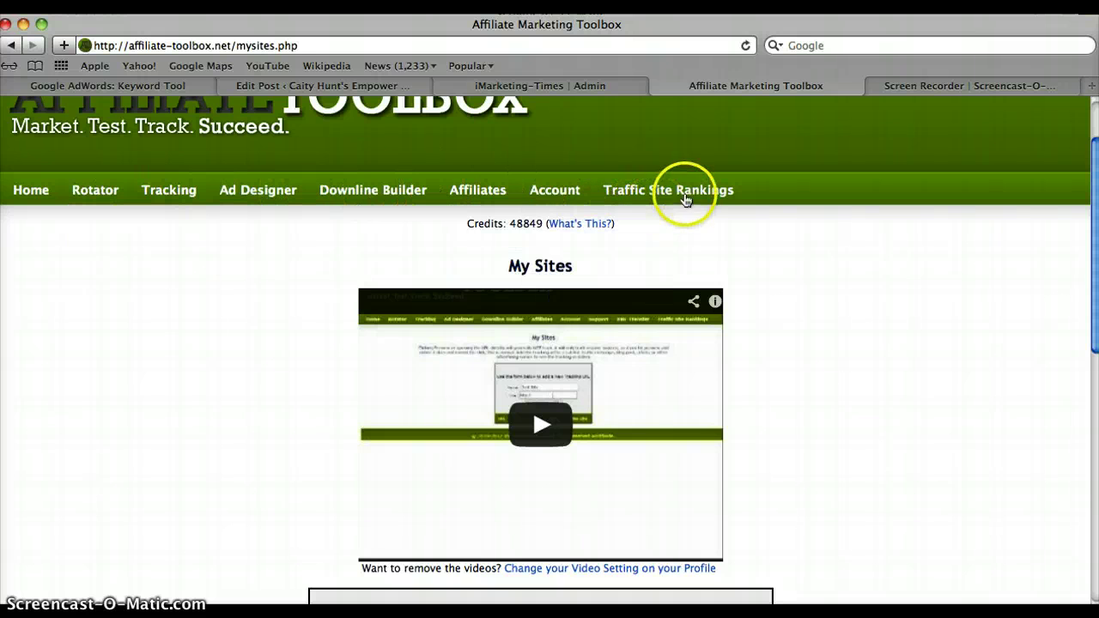
Open View Stats for the IMarket Work at Home Mom site.
click(1087, 358)
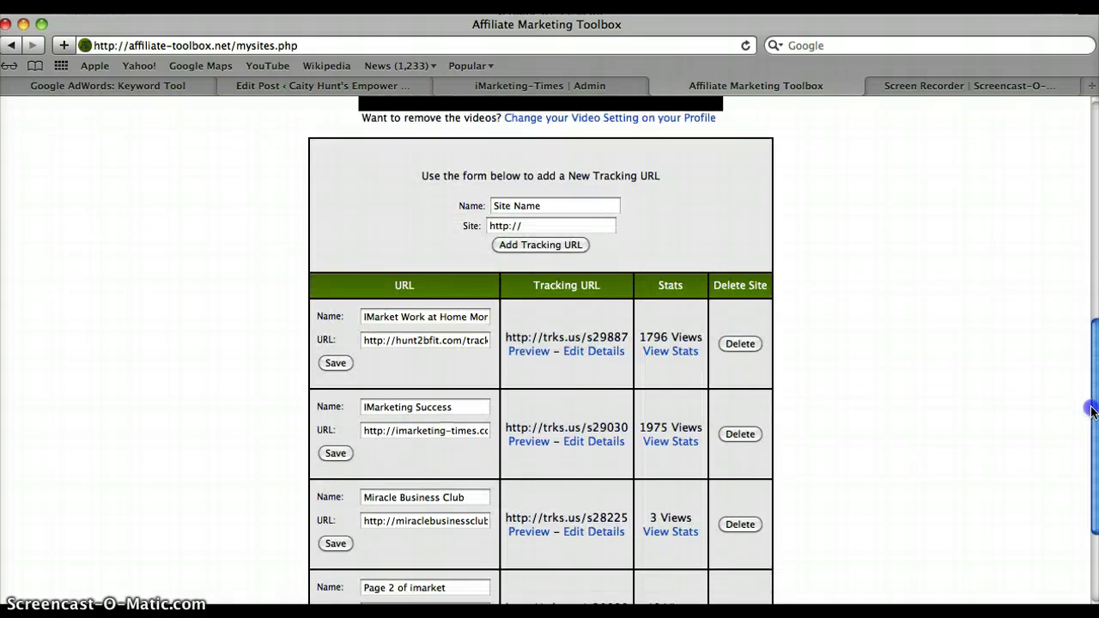
scroll(1092, 412, down, 3)
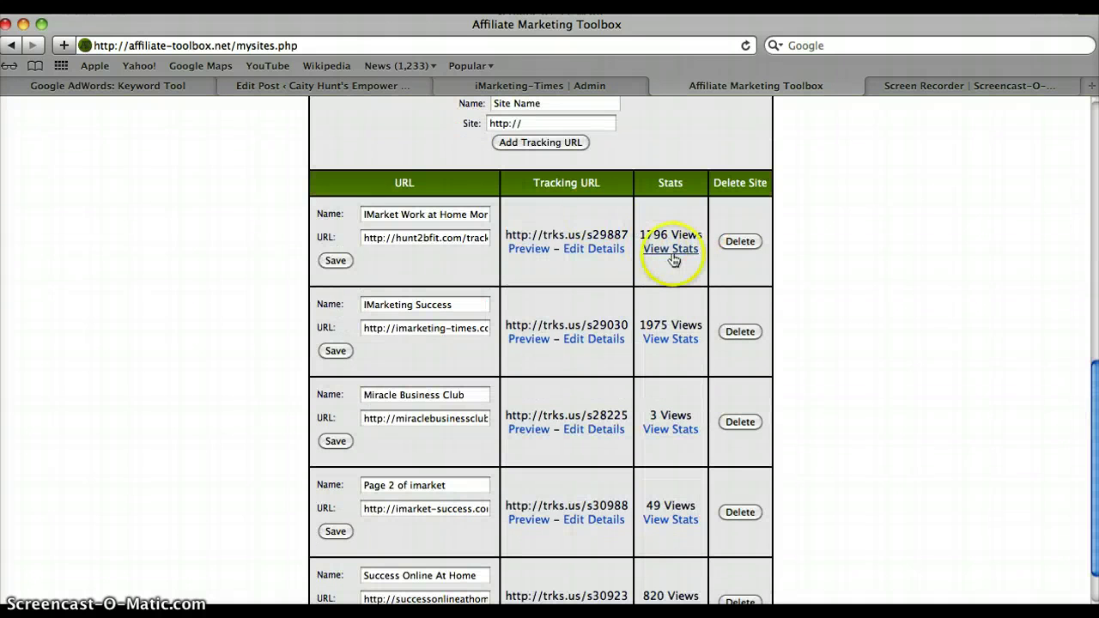
click(673, 254)
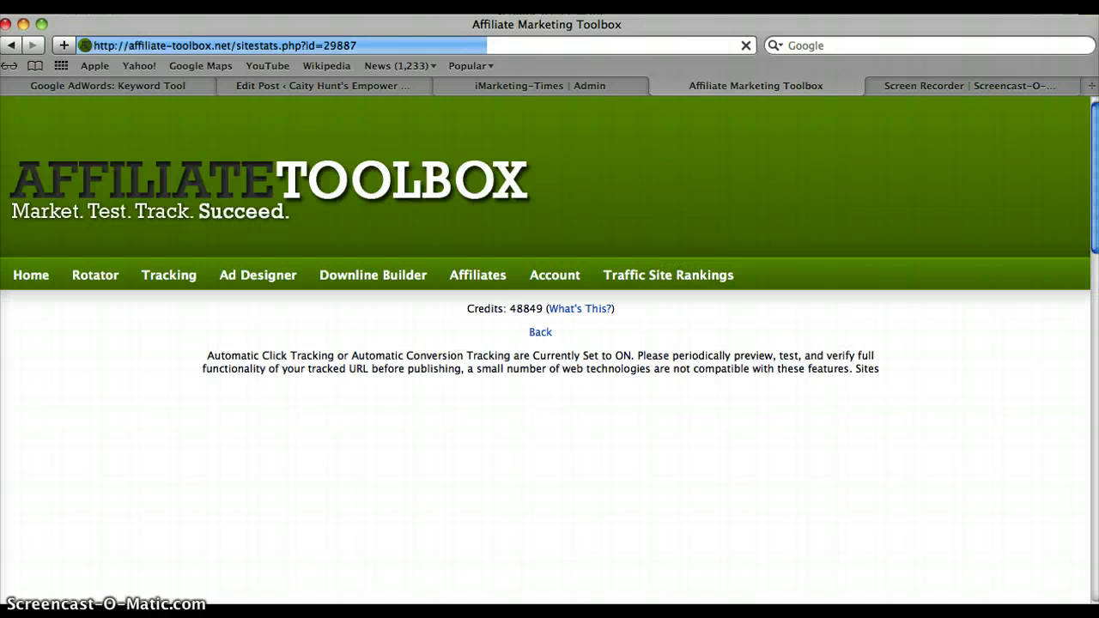
Review the tracking automation settings and Source Tracking table, then return to the top.
scroll(1097, 236, down, 1)
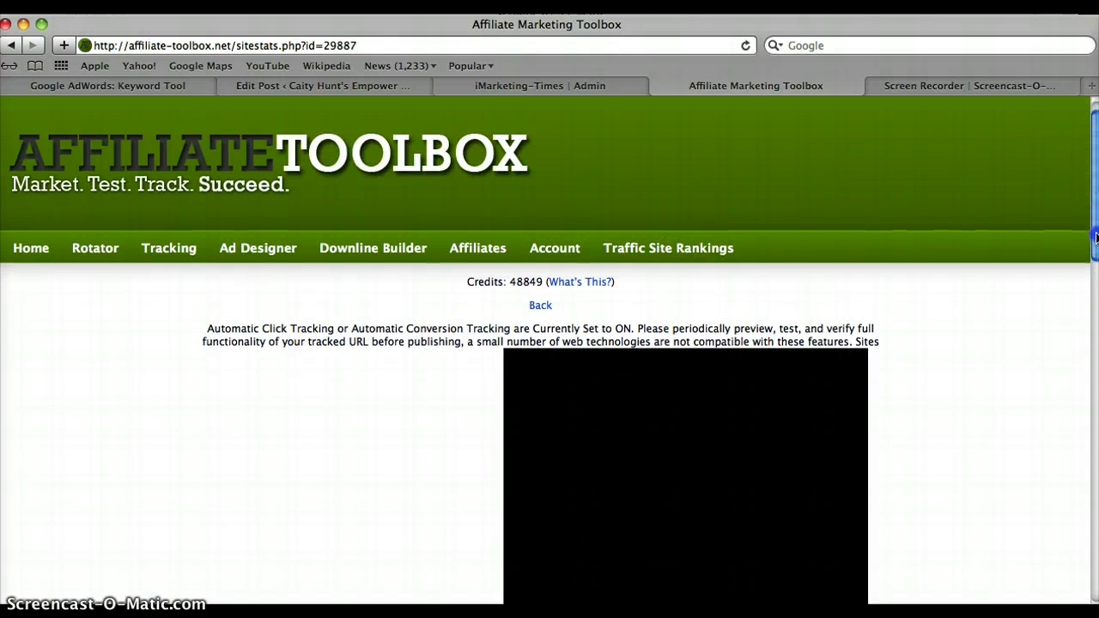
click(1088, 305)
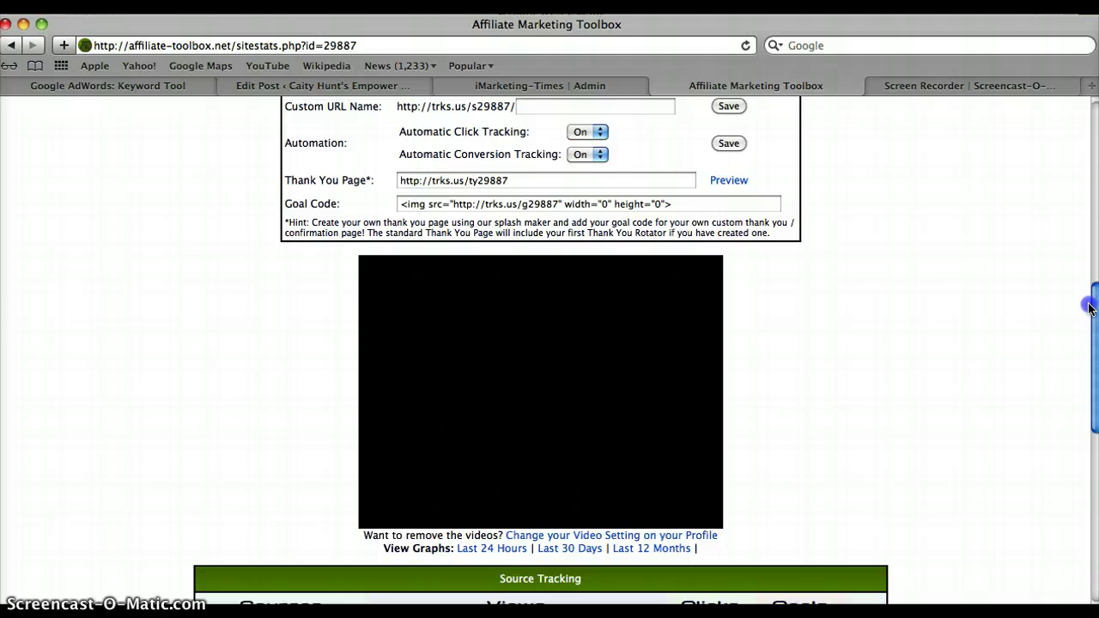
scroll(1091, 307, up, 4)
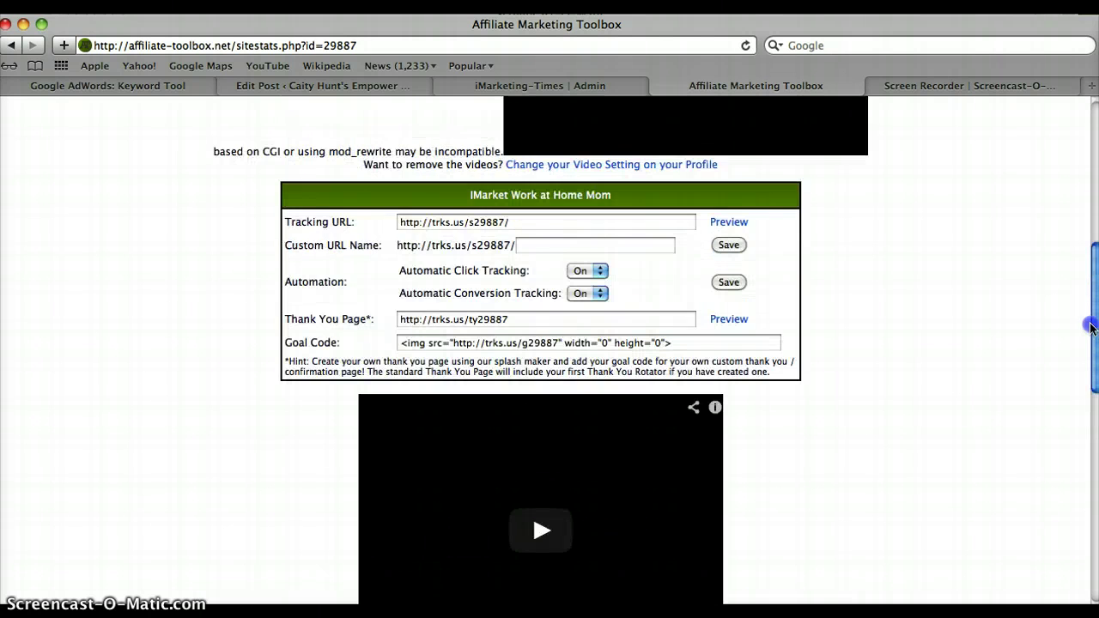
scroll(1091, 327, down, 15)
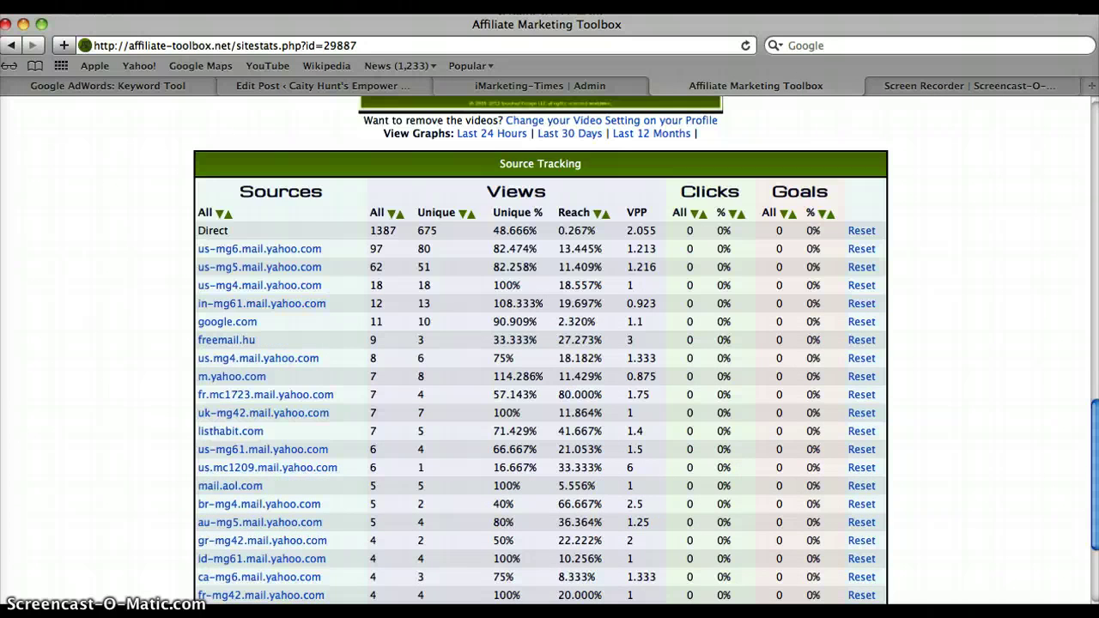
scroll(540, 350, down, 3)
scroll(541, 350, down, 2)
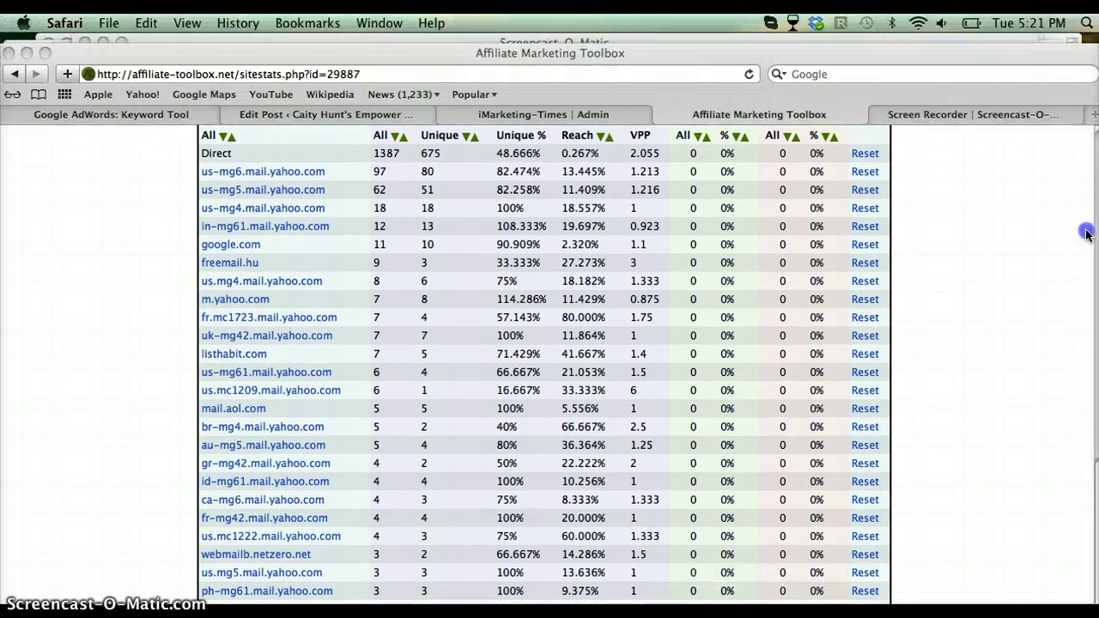
click(987, 437)
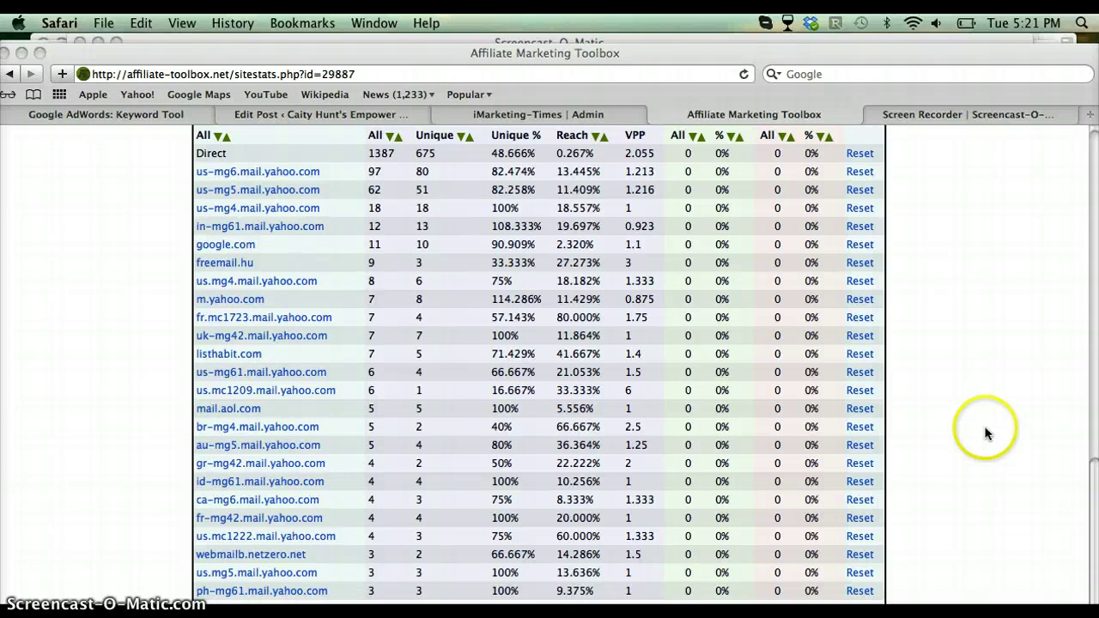
scroll(986, 434, up, 1)
scroll(987, 434, up, 10)
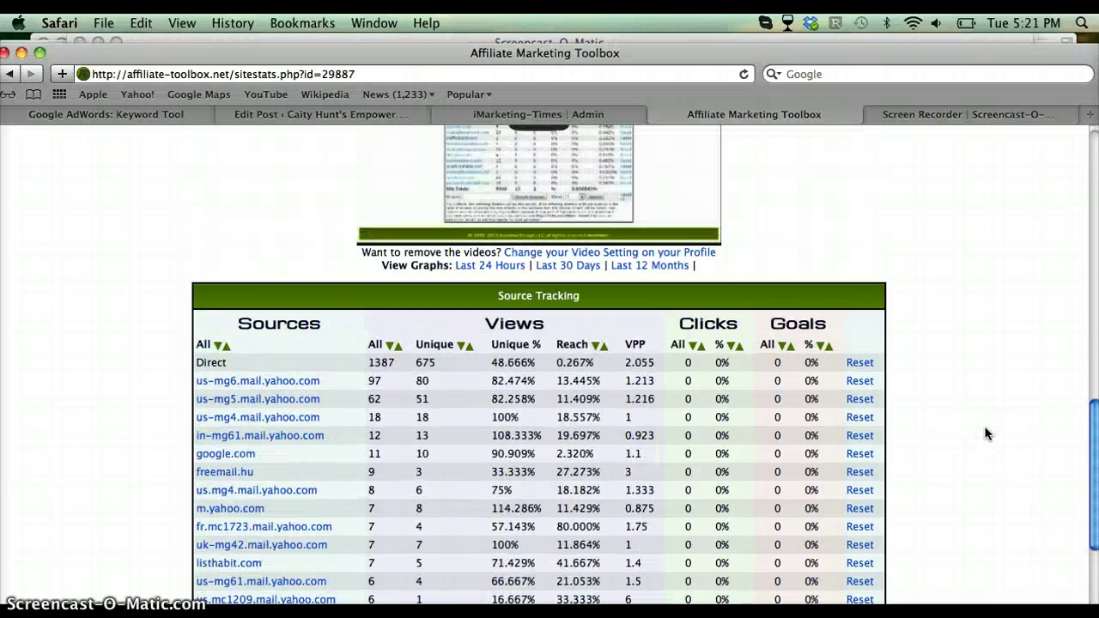
scroll(986, 433, up, 5)
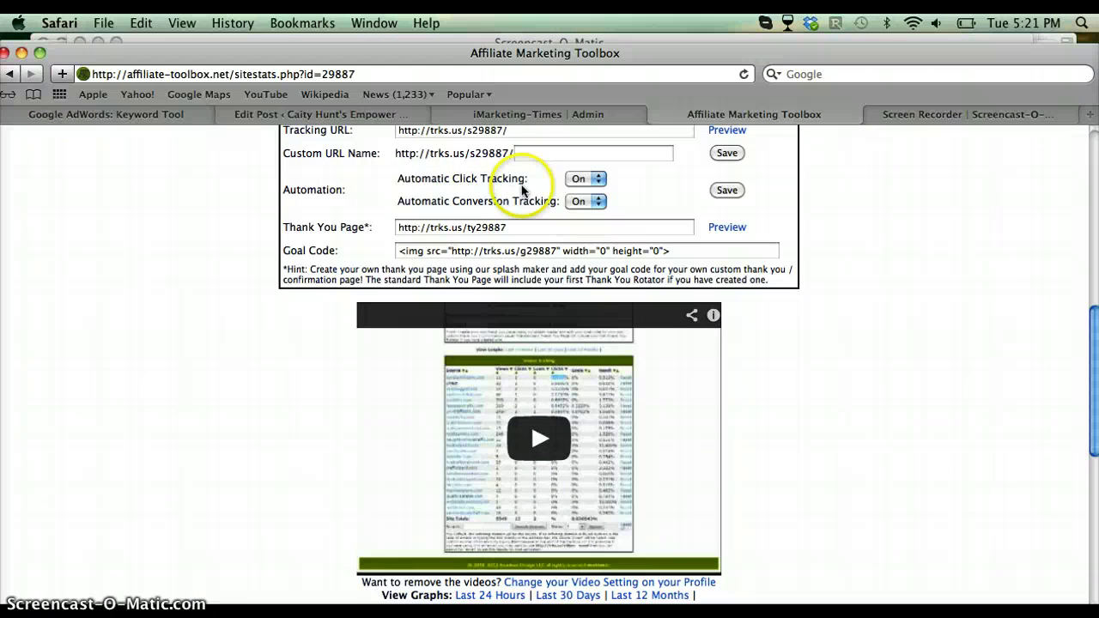
scroll(246, 186, up, 7)
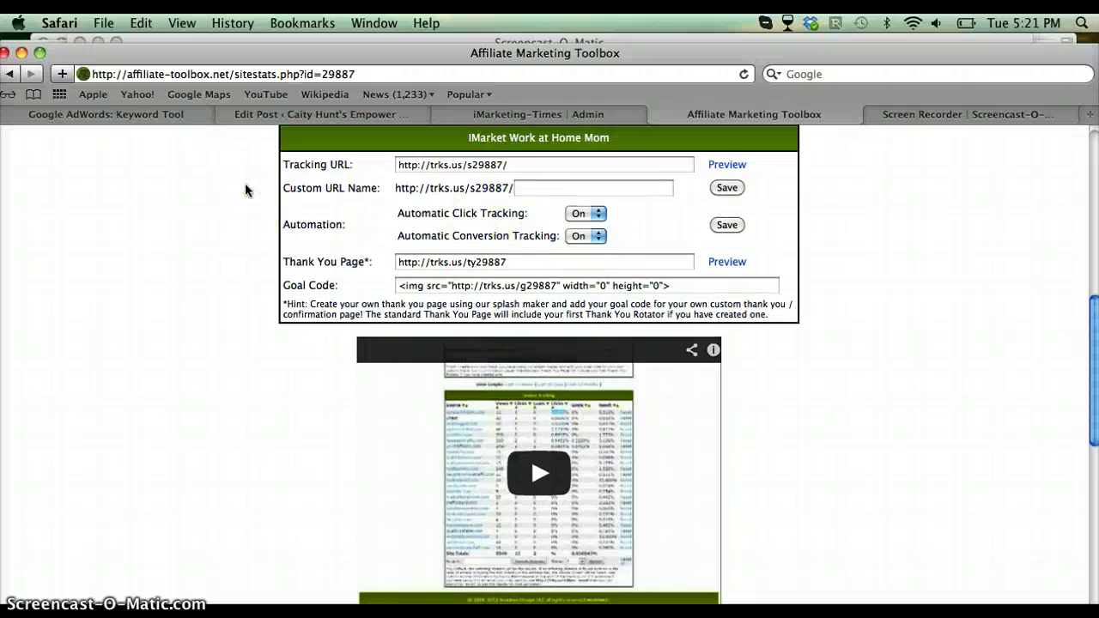
scroll(245, 190, up, 11)
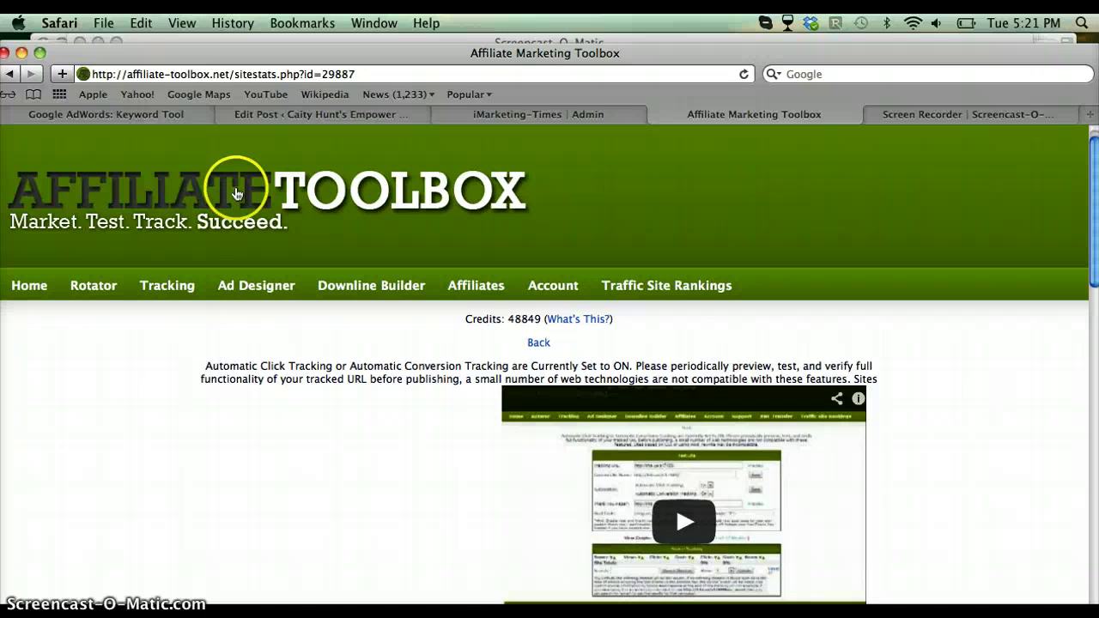
Return to My Sites via Tracking > Sites and scroll down to the Add Tracking URL form and sites list.
mouse_move(168, 294)
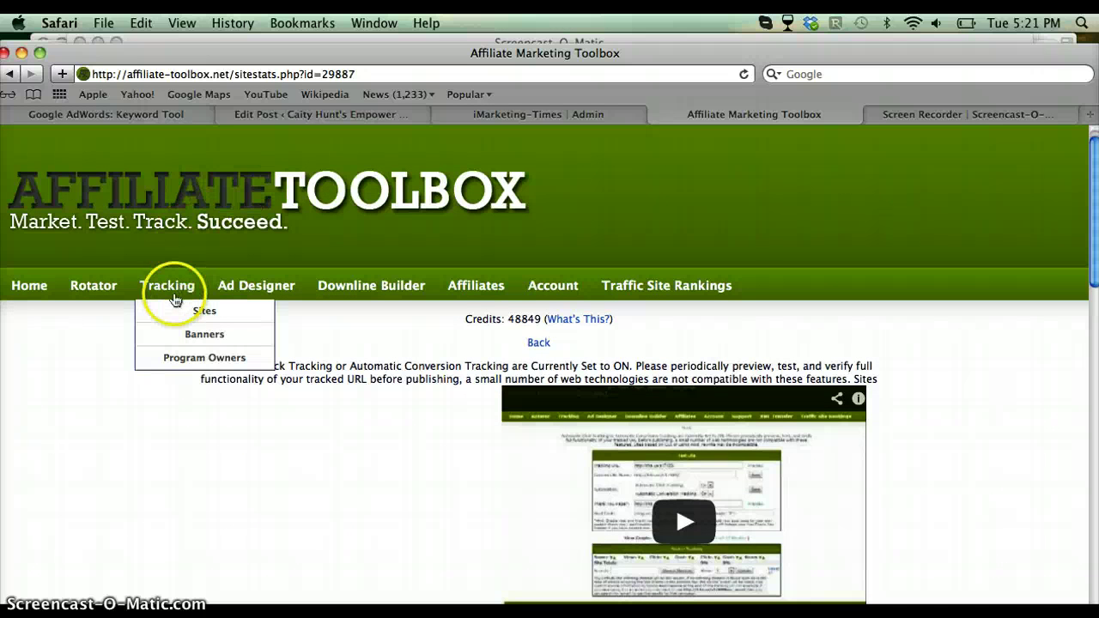
click(204, 312)
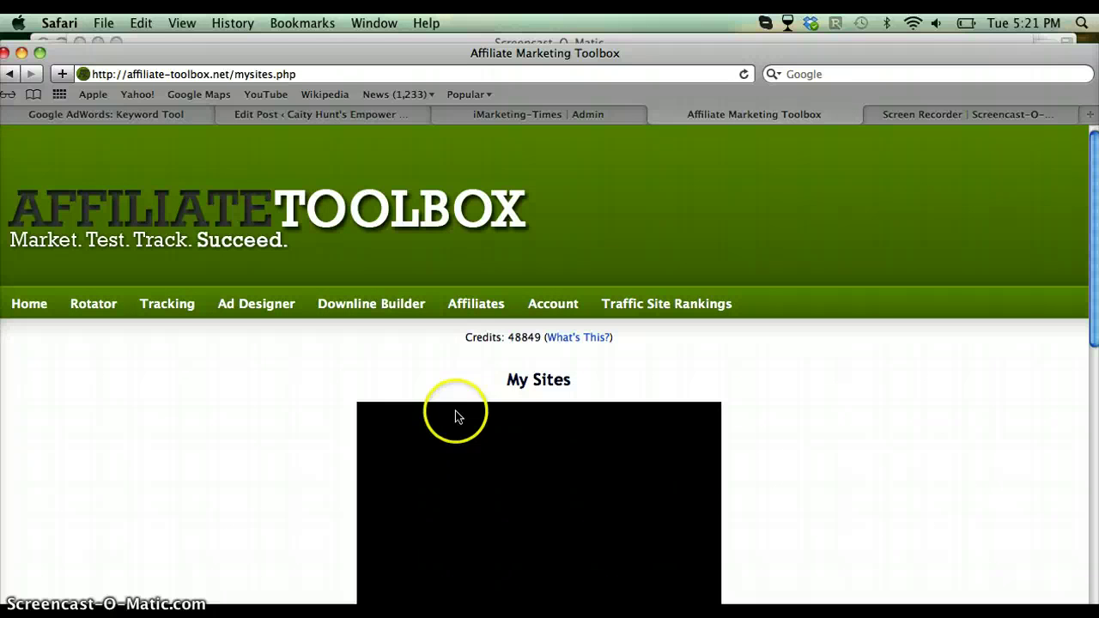
scroll(1007, 501, down, 1)
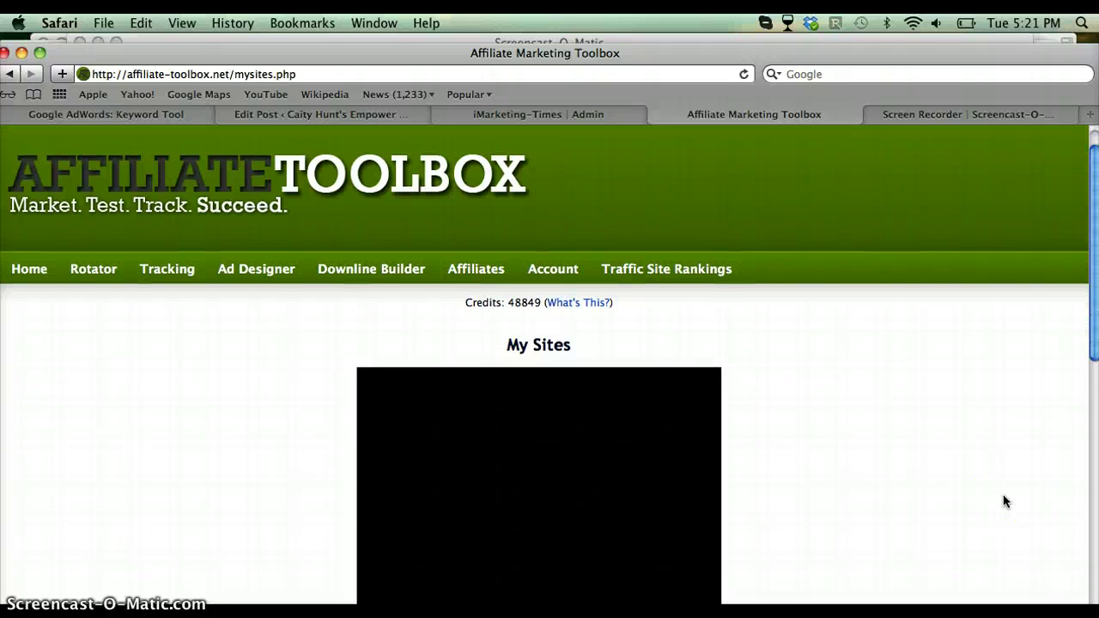
scroll(1006, 501, down, 9)
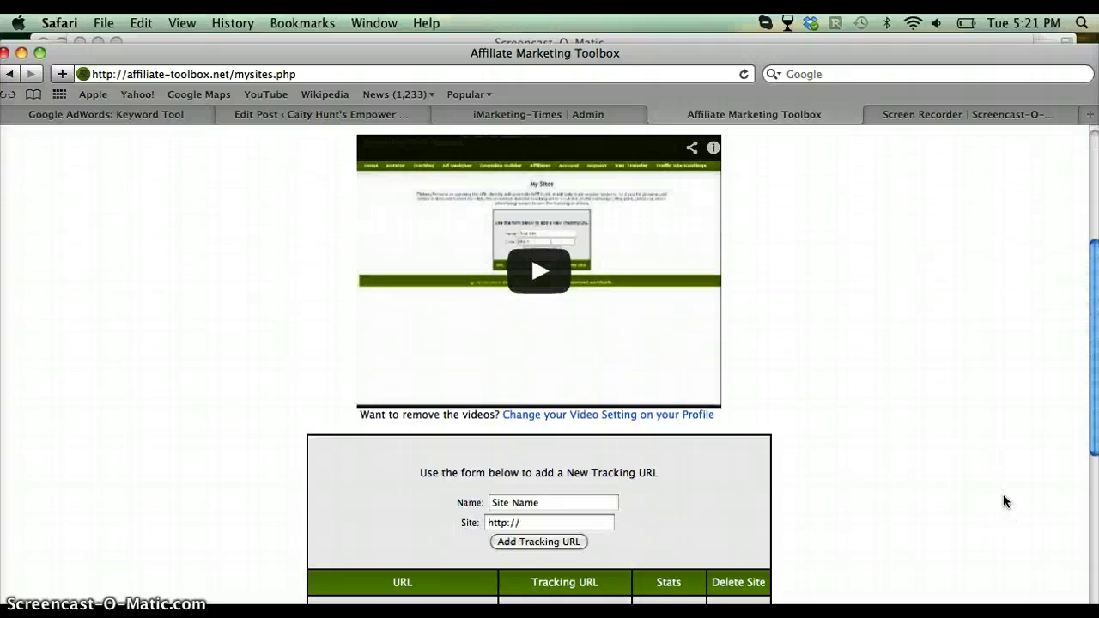
scroll(1004, 502, down, 5)
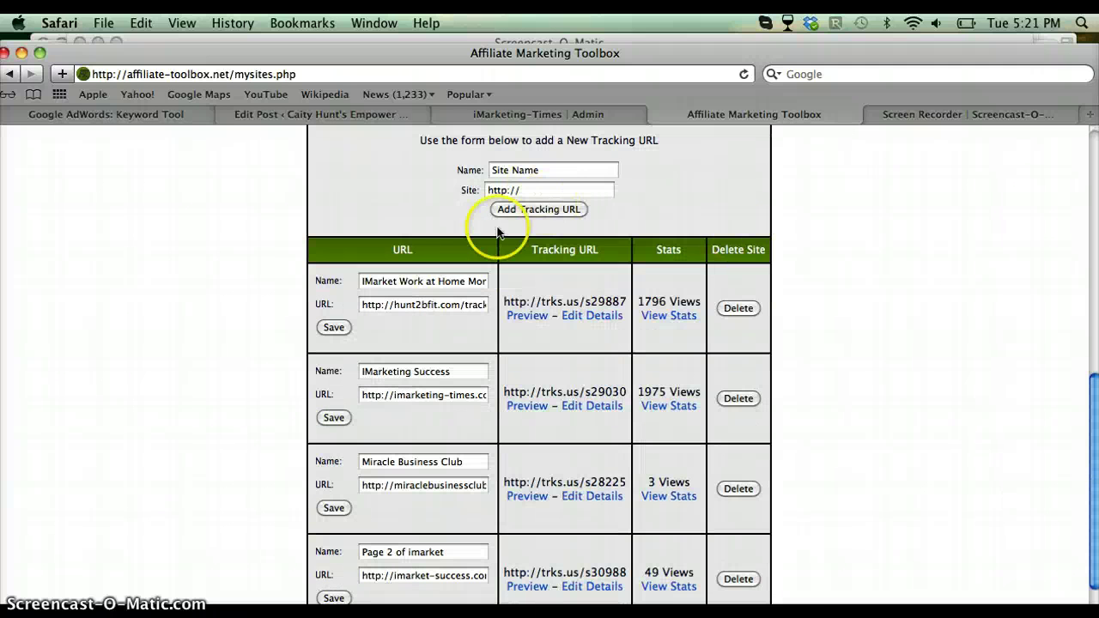